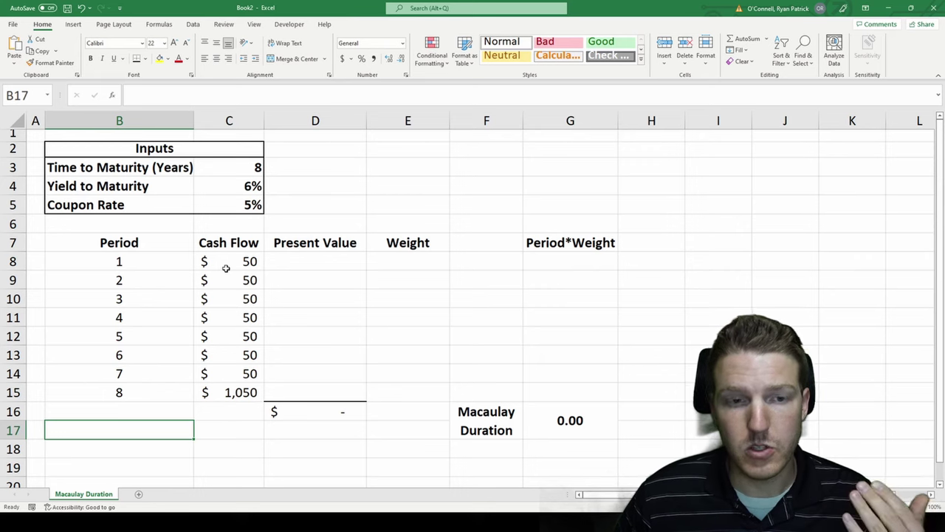
Examine the cash flow formulas for period 1 in C8 and for the final period in C15.
click(226, 269)
key(F2)
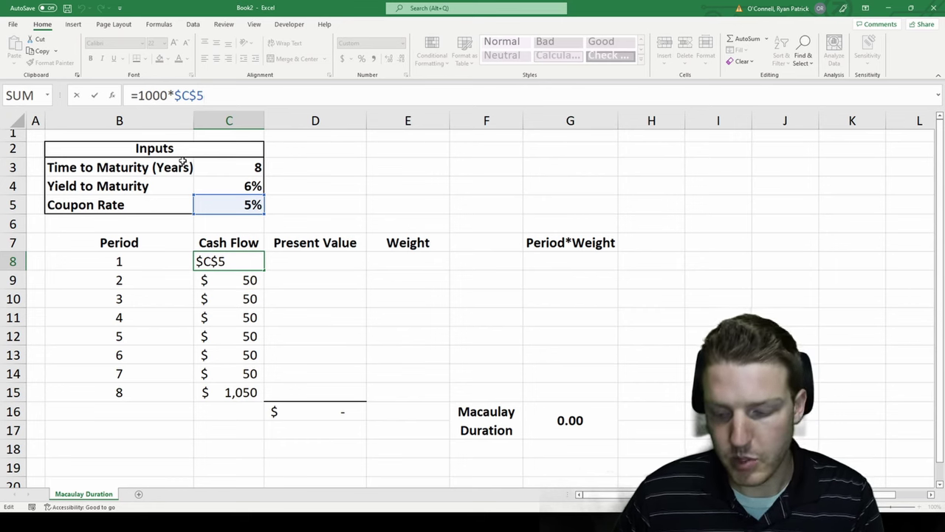
key(Return)
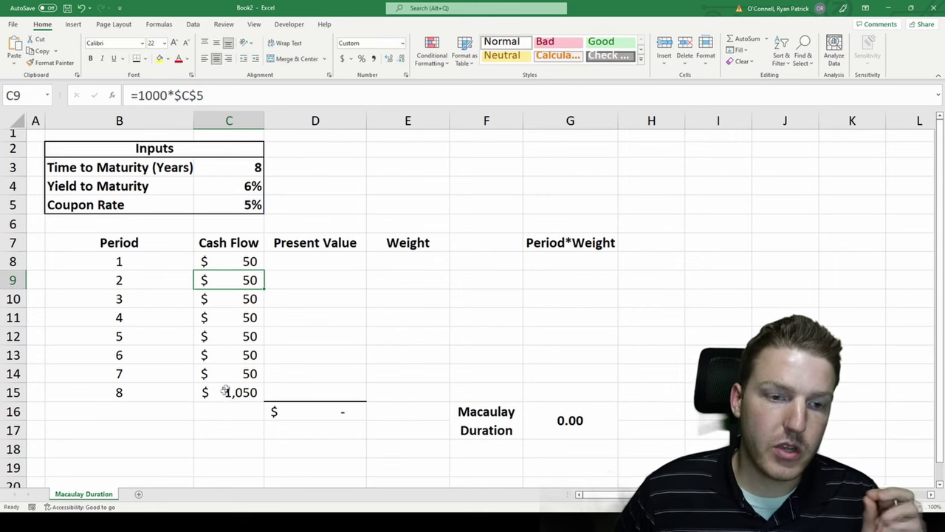
click(229, 394)
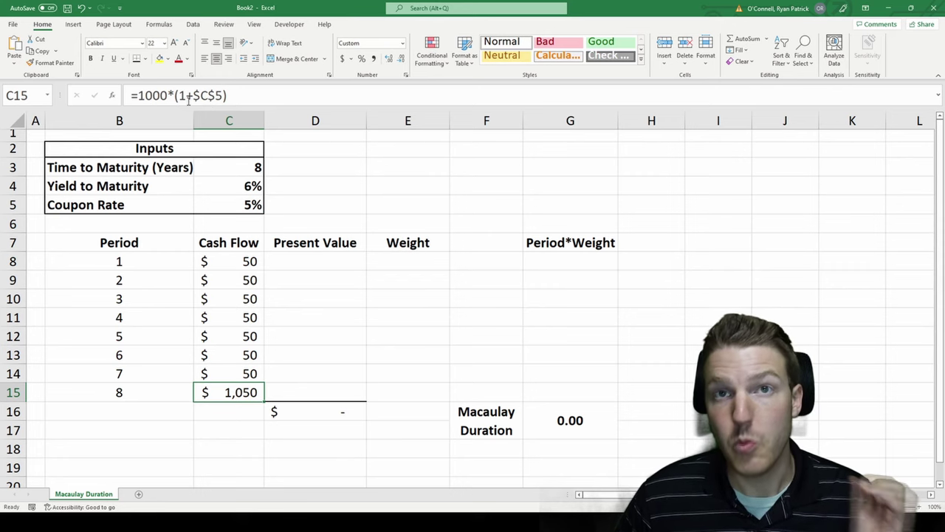
click(239, 95)
key(Return)
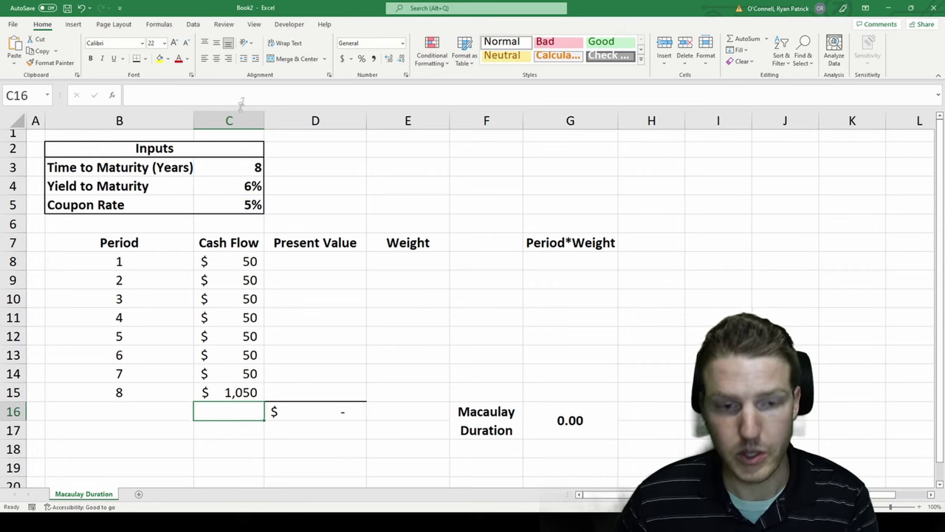
click(316, 260)
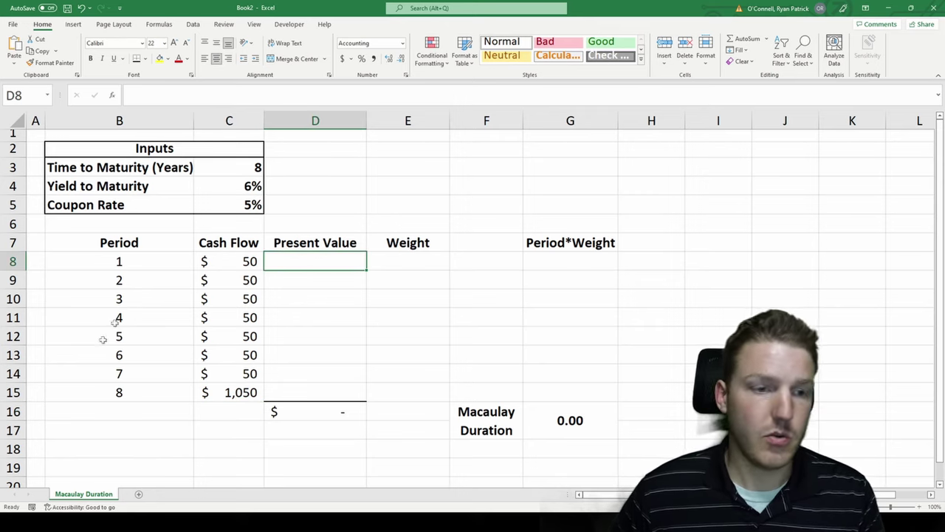
drag(116, 393, 215, 392)
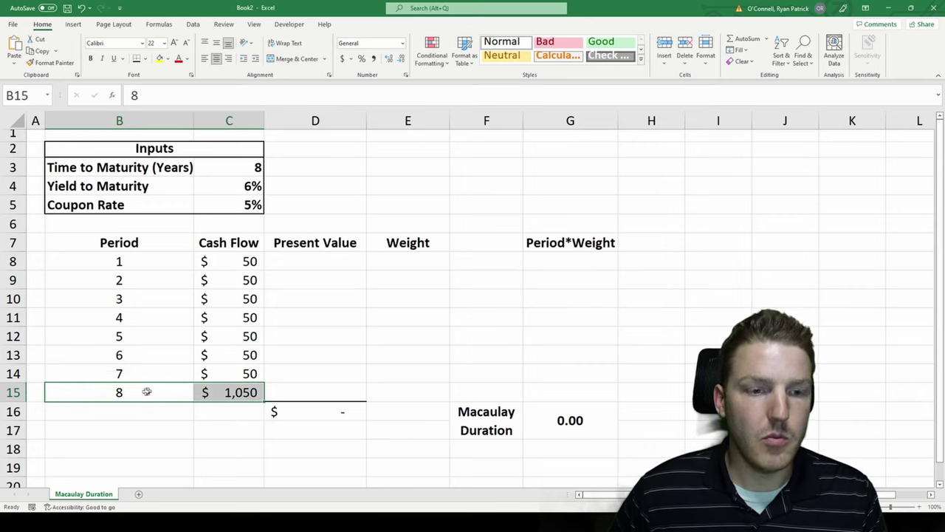
click(216, 390)
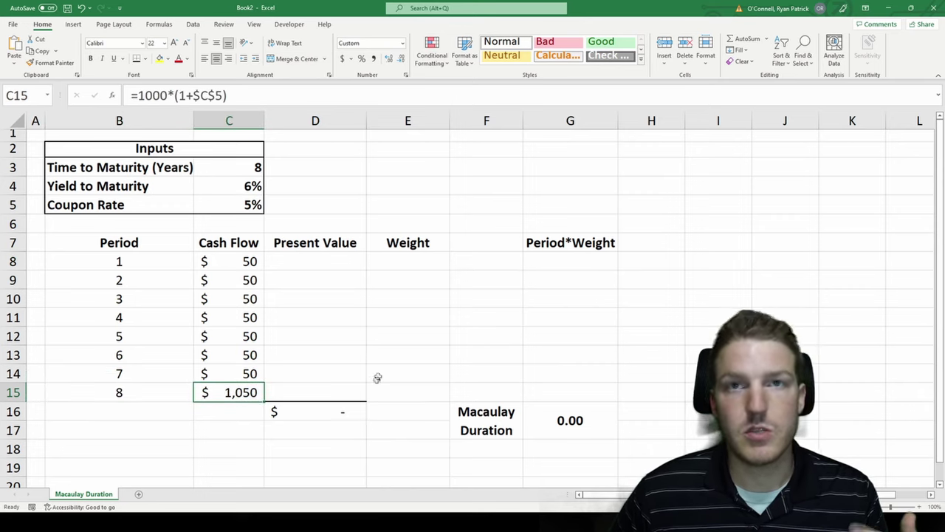
Enter the period 1 present value formula =C8/(1+$C$4)^B8 in D8, with the yield to maturity as an absolute reference.
click(310, 260)
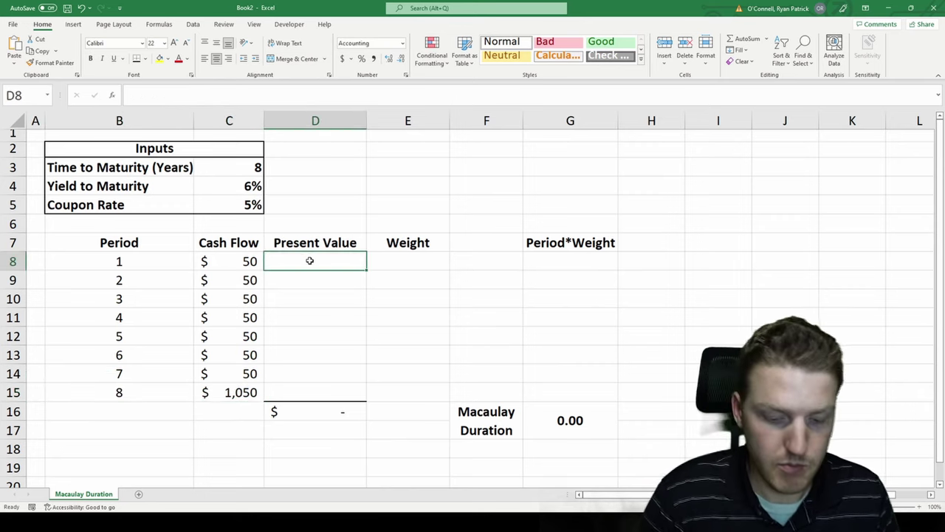
text(=)
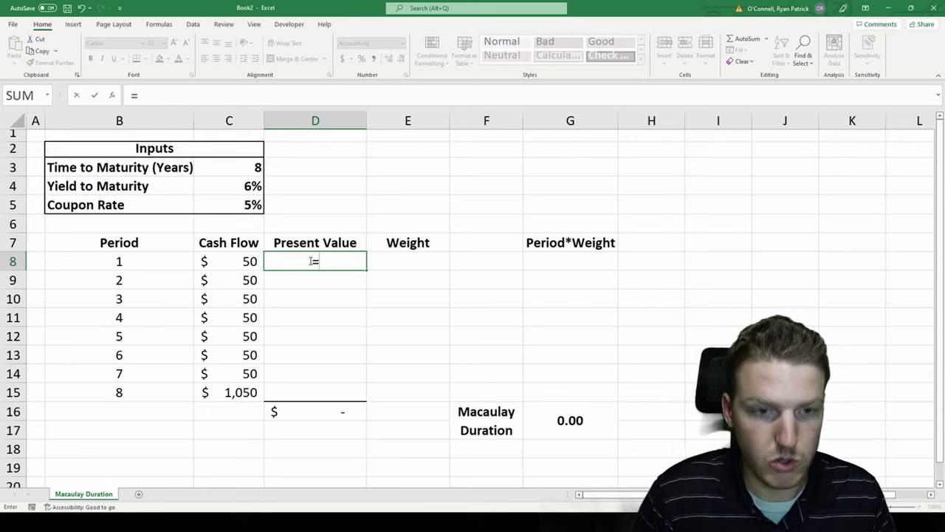
key(Left)
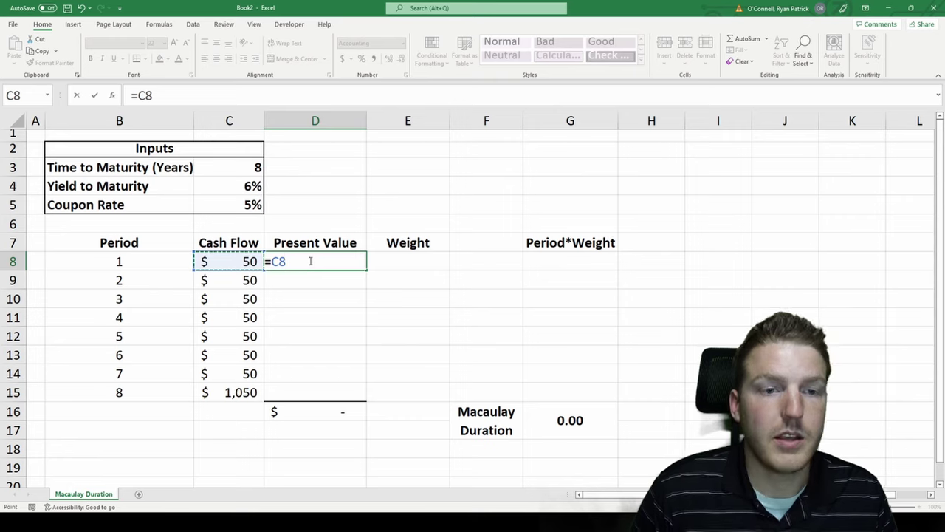
text(/)
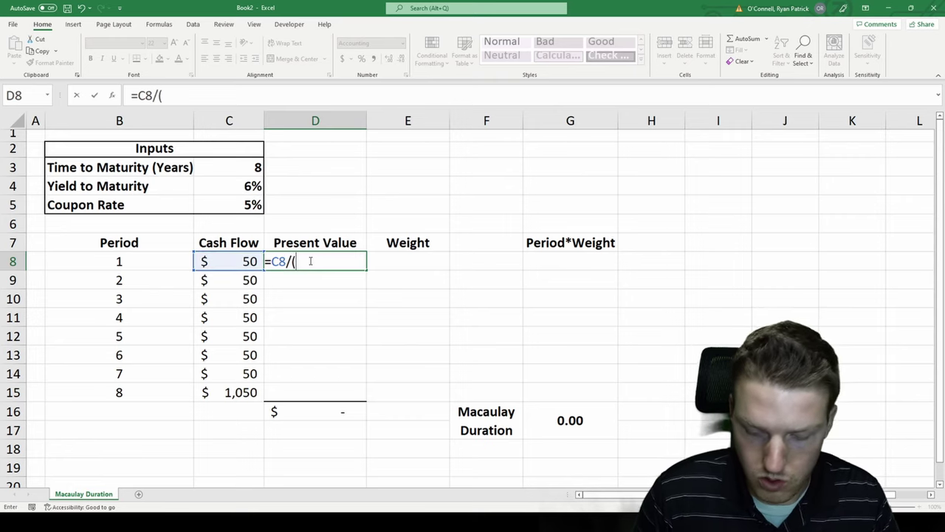
text((1+)
key(Up)
key(Up)
key(Up)
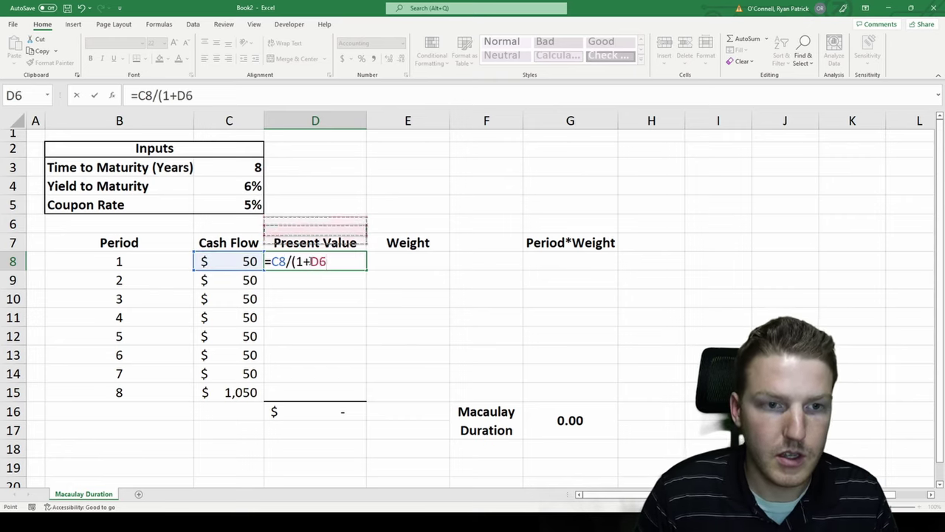
key(Up)
key(Left)
key(F4)
text()^)
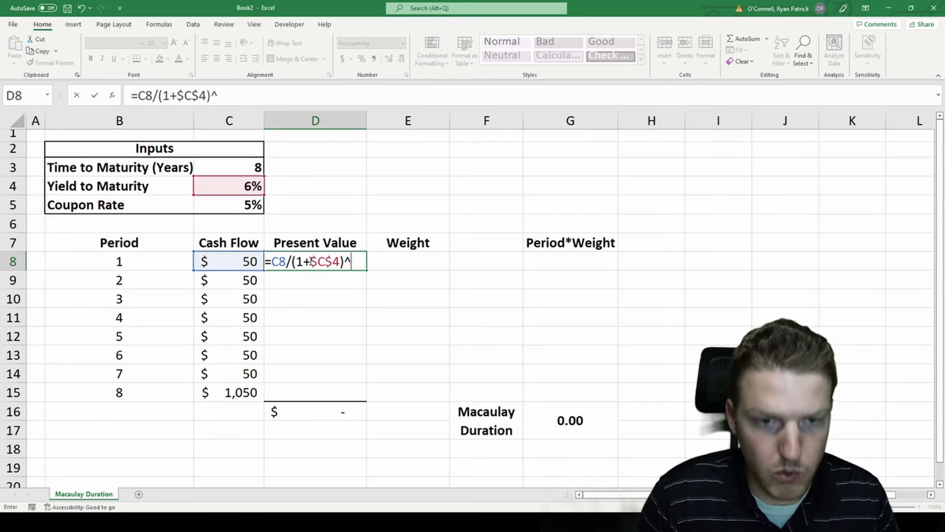
key(Left)
key(Left)
key(Left)
key(Right)
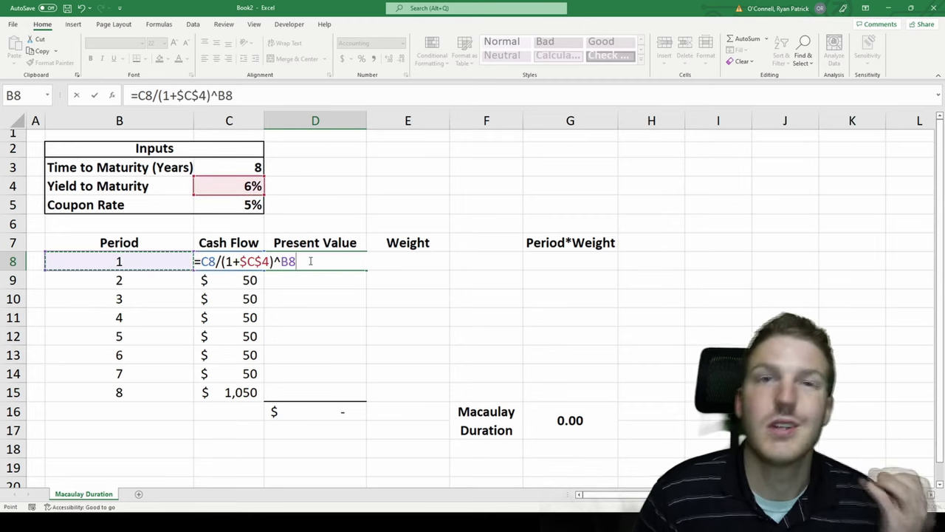
key(Return)
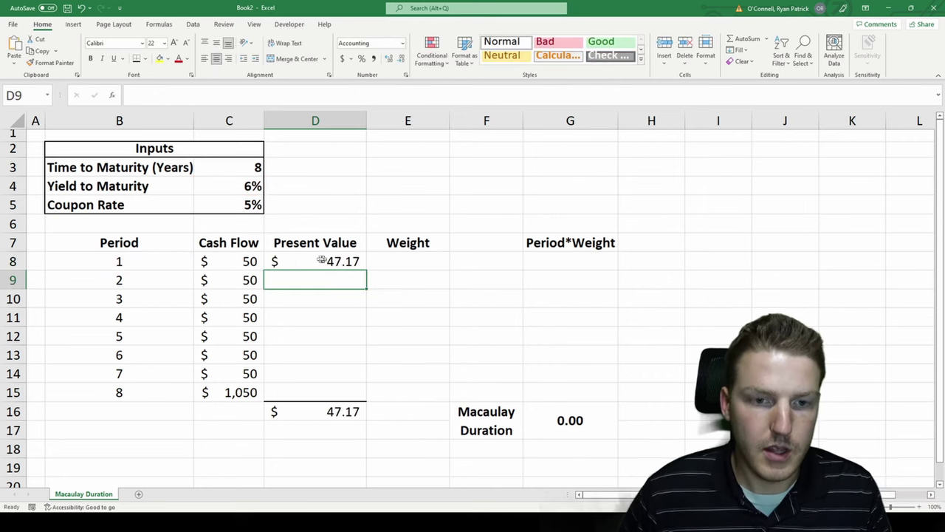
Copy the present value formula from D8 to the remaining periods, through D15.
click(317, 260)
key(ctrl+c)
drag(319, 264, 313, 386)
key(ctrl+v)
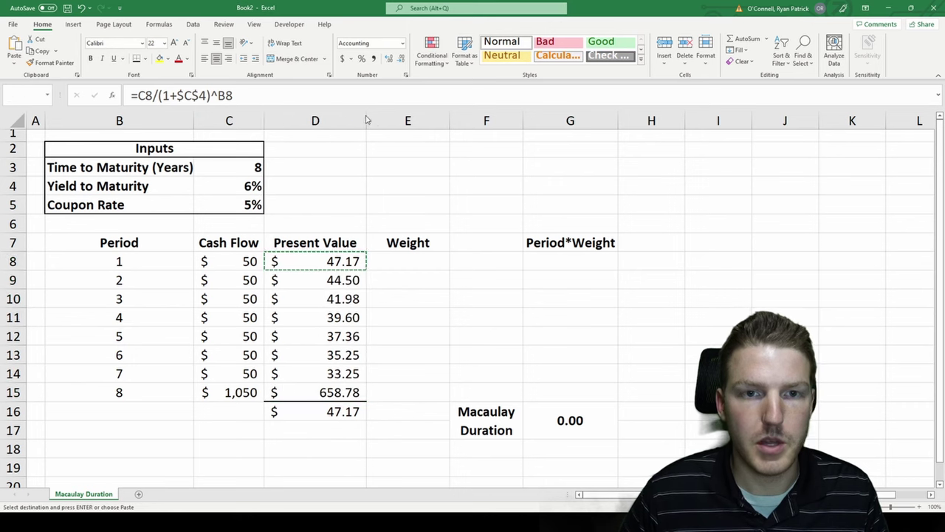
Examine the period 8 present value formula in D15 and the total present value formula in D16.
click(407, 298)
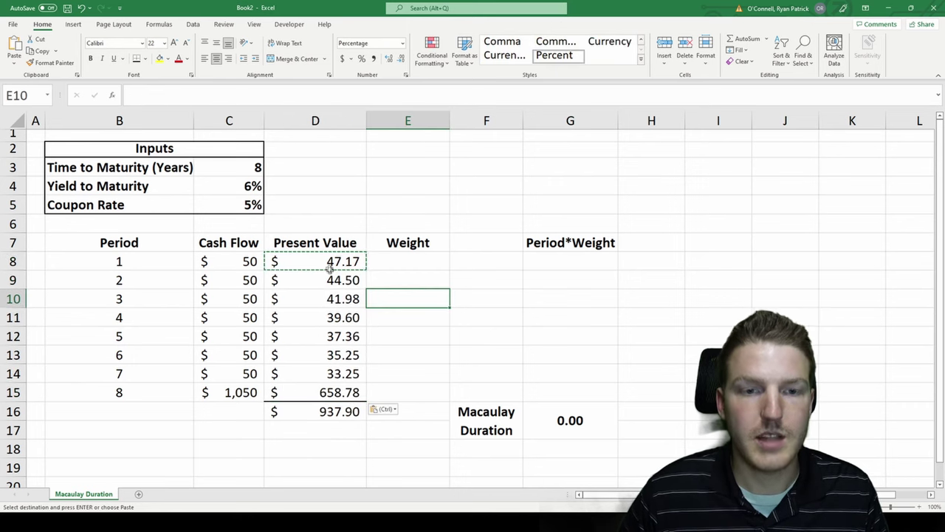
click(334, 390)
click(272, 105)
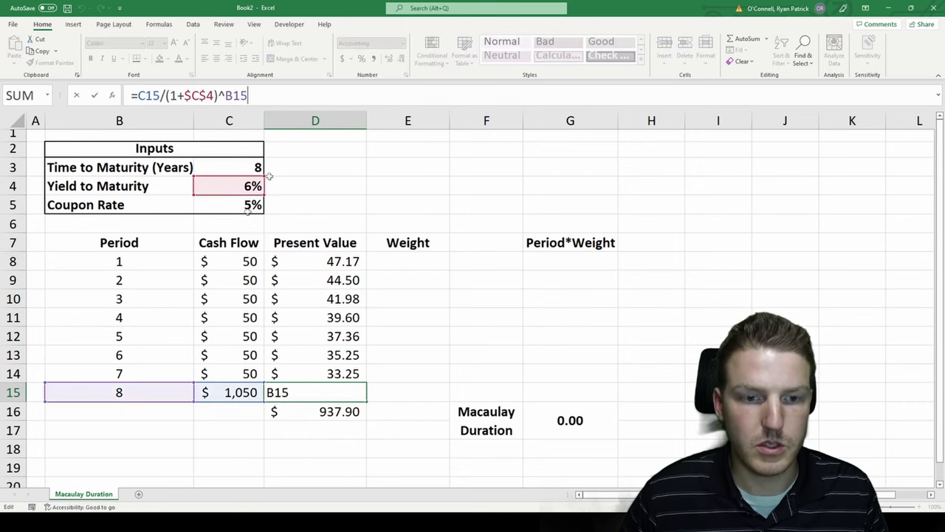
key(Return)
click(407, 259)
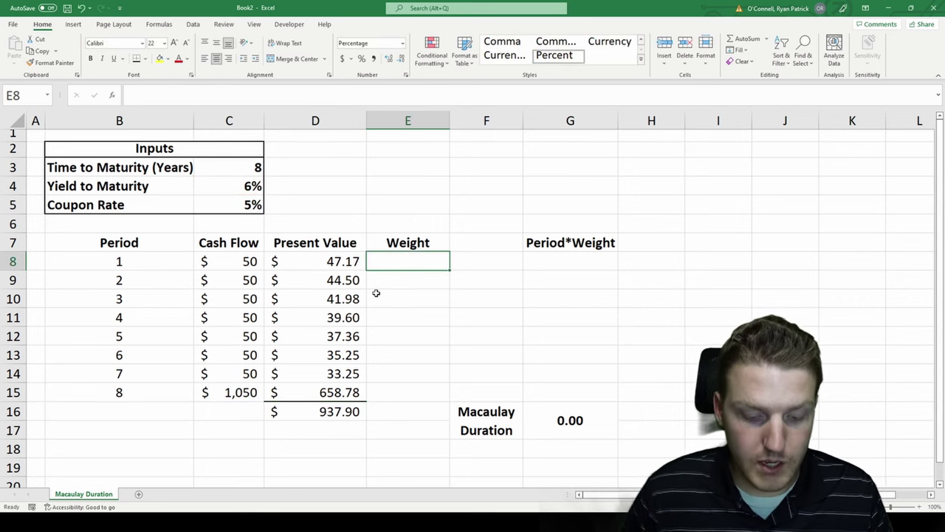
key(Down)
key(Down)
key(Down)
key(Down)
key(Down)
key(Down)
key(Down)
key(Down)
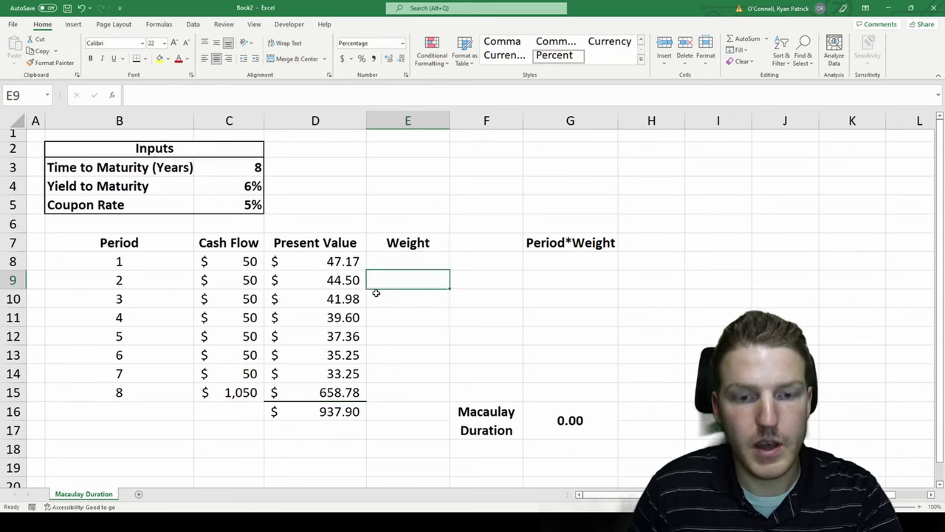
key(Left)
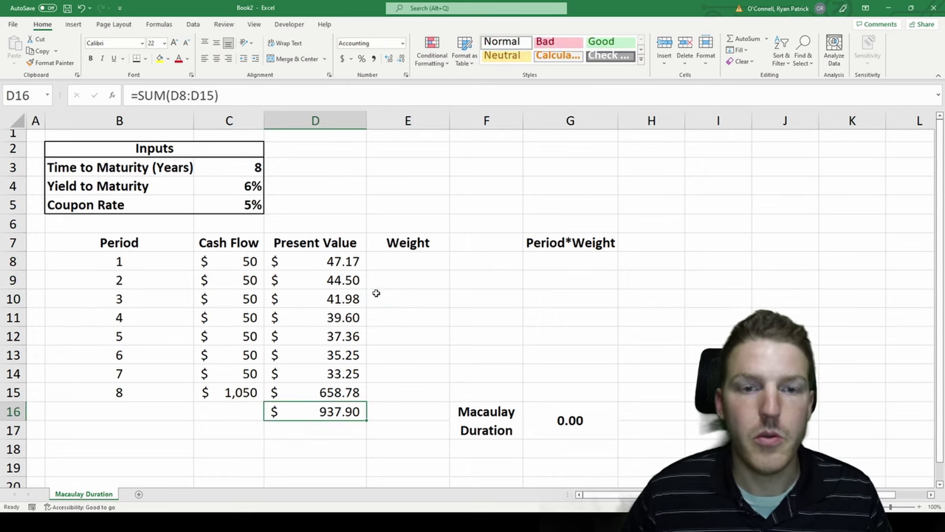
Calculate the period 1 weight in E8 with =D8/$D$16 and fill the formula down to E15.
click(392, 255)
text(=)
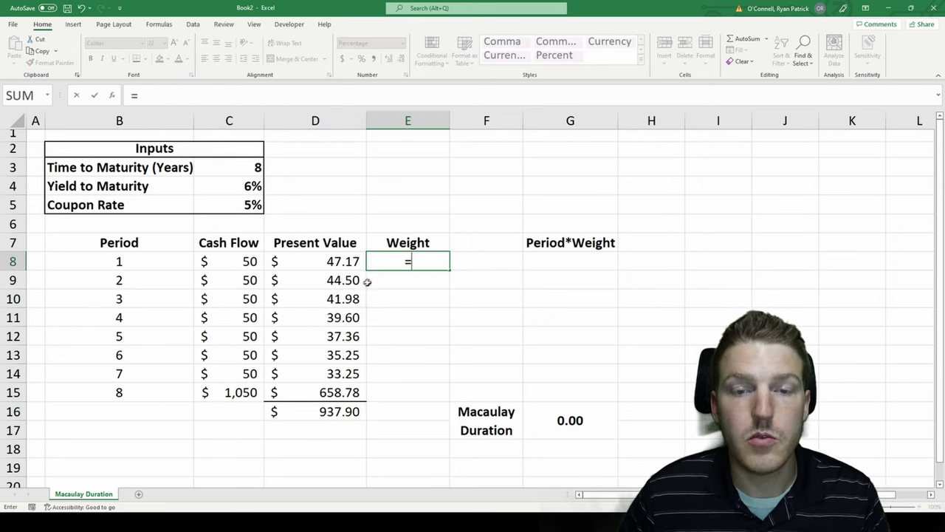
click(345, 262)
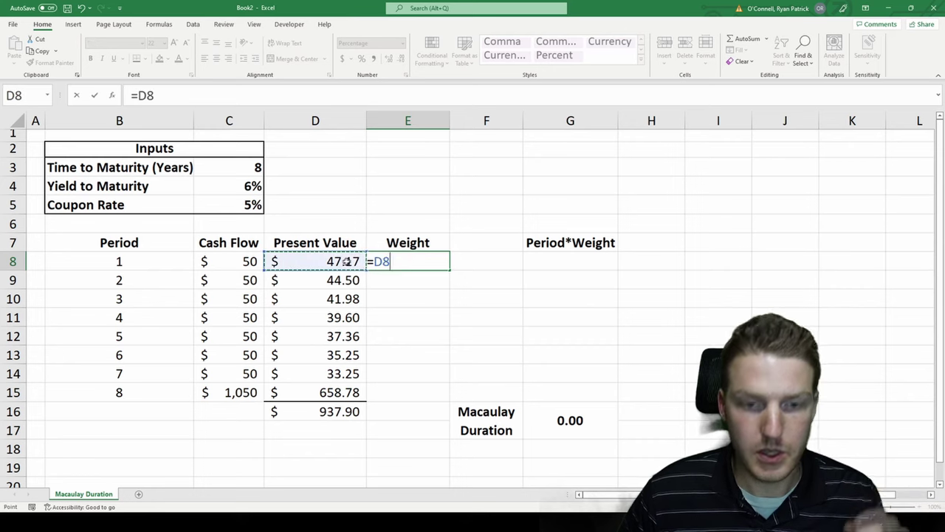
text(/)
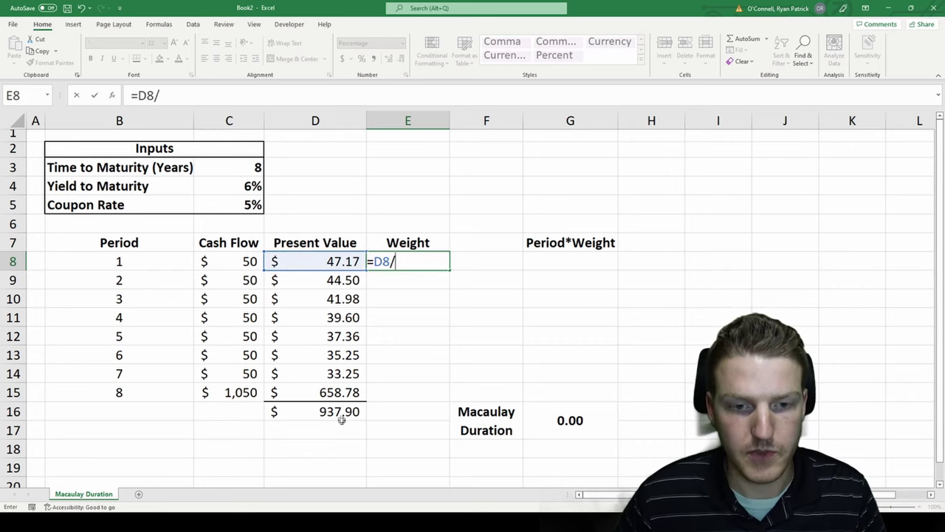
click(341, 420)
key(F4)
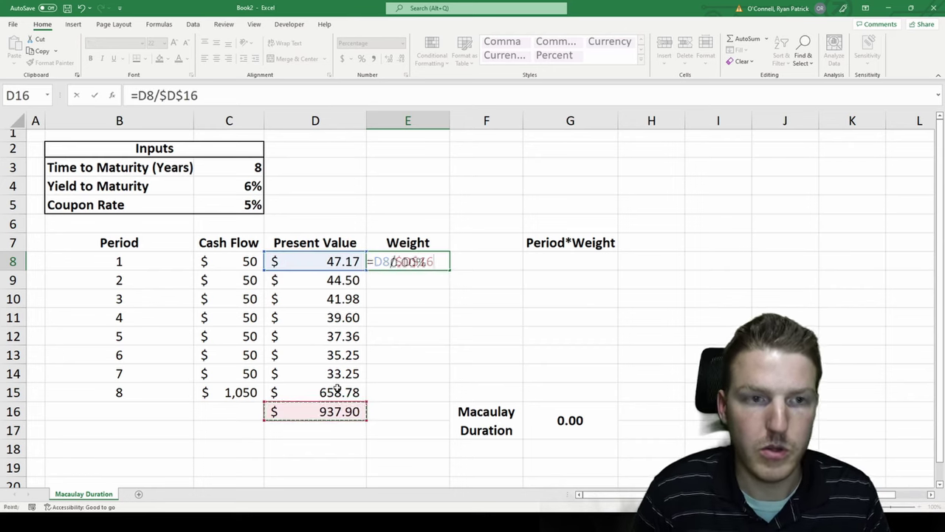
key(Return)
click(433, 261)
drag(450, 271, 437, 402)
Total the Weight column in E16 with a SUM of E8:E15.
click(416, 412)
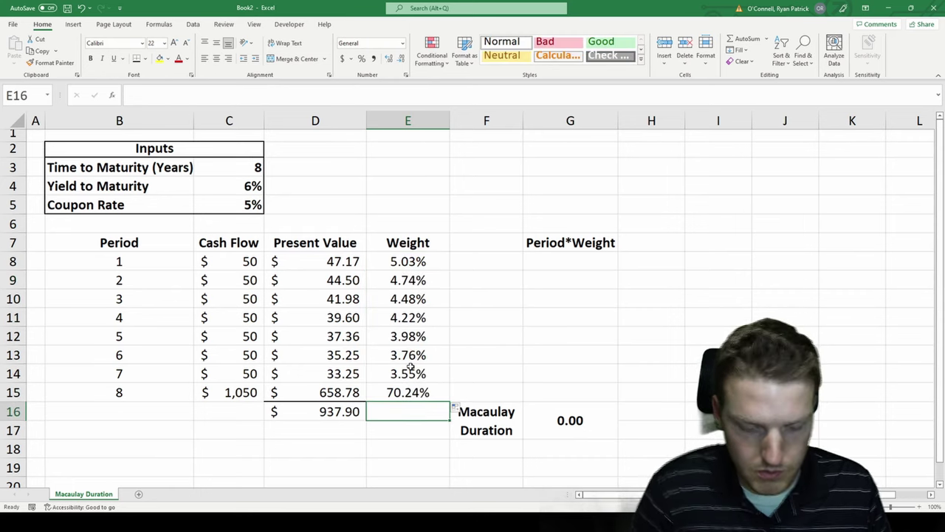
text(=sum()
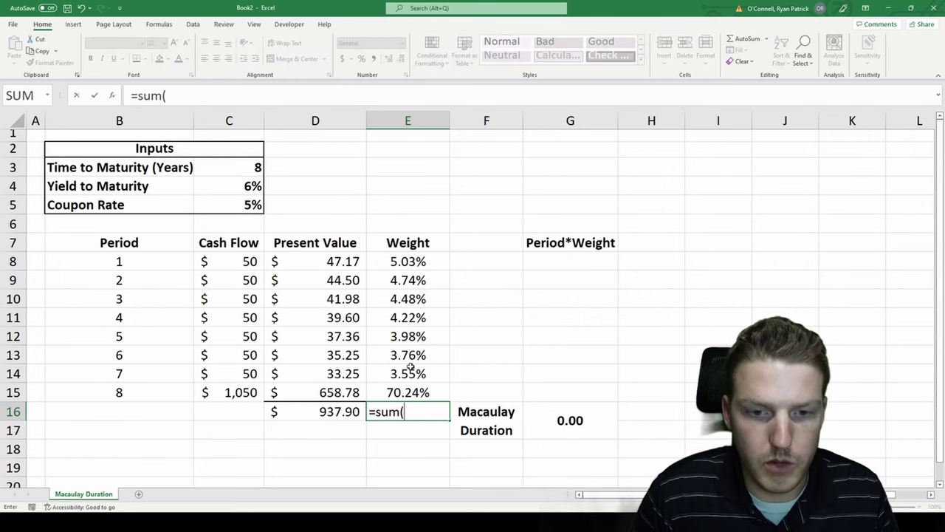
key(Up)
key(ctrl+shift+Up)
key(shift+Down)
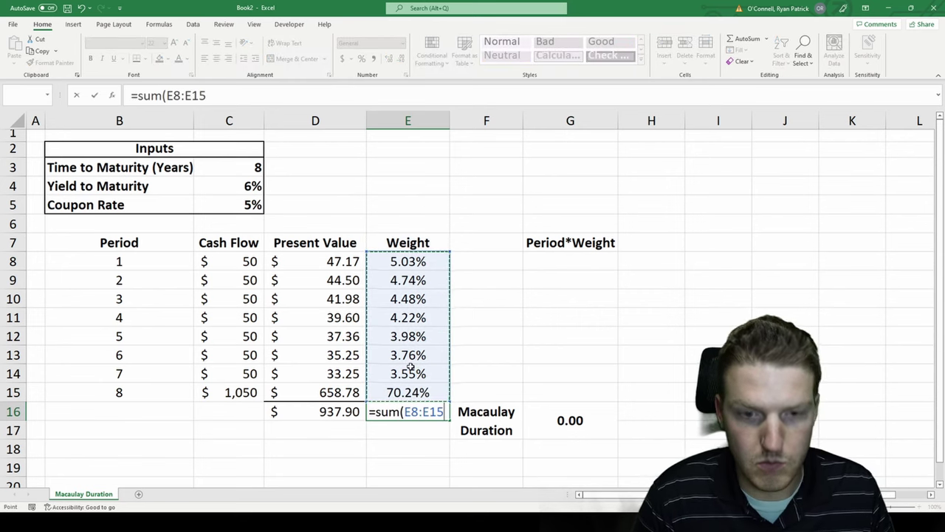
key(Return)
click(454, 337)
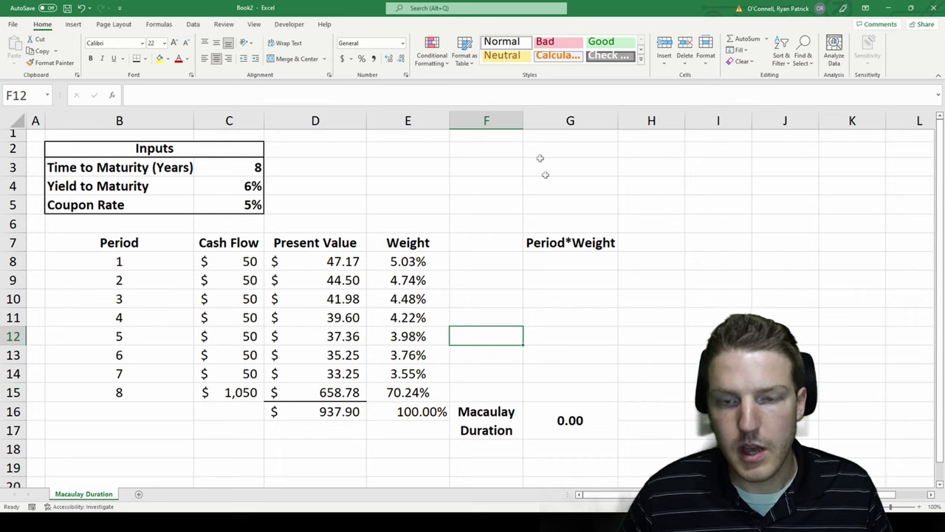
Multiply period by weight in G8 with =B8*E8 and fill the formula down to G15.
click(561, 260)
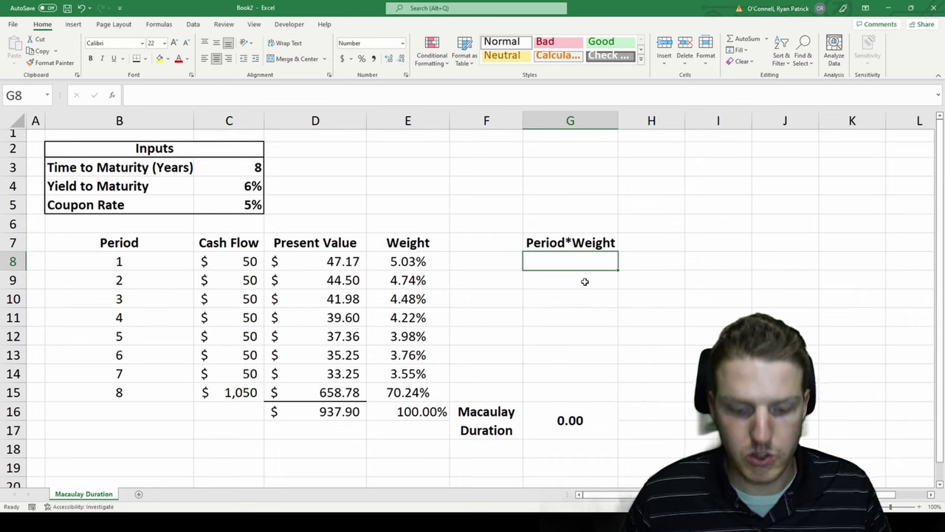
text(=)
key(Left)
key(Left)
key(Left)
key(Left)
key(Left)
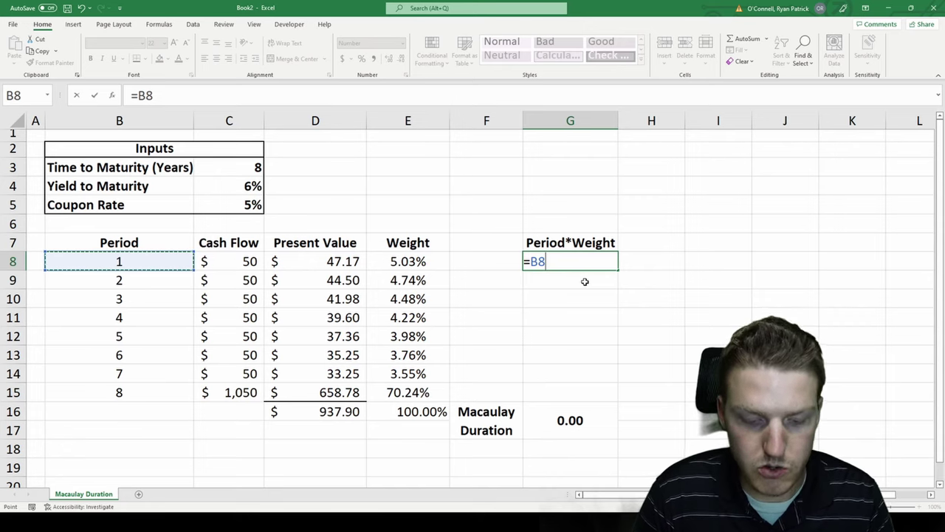
text(*)
key(Left)
key(Left)
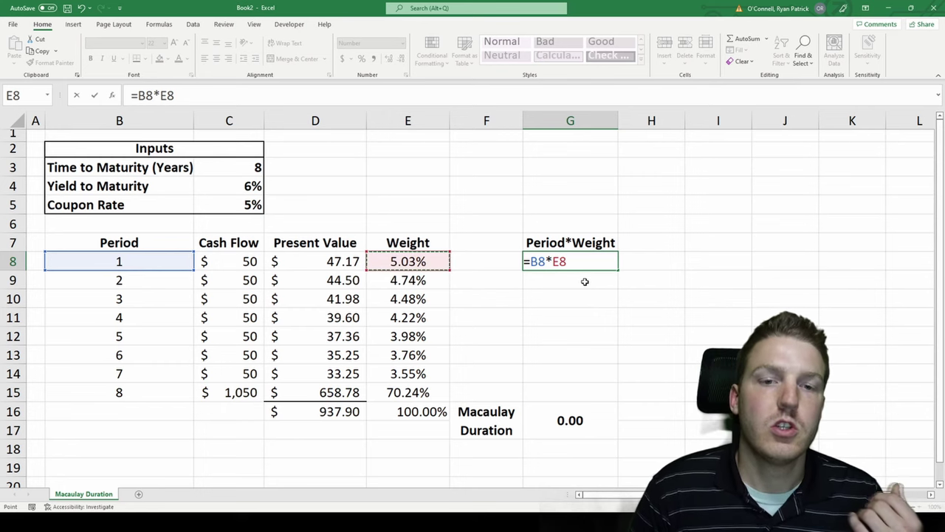
key(Return)
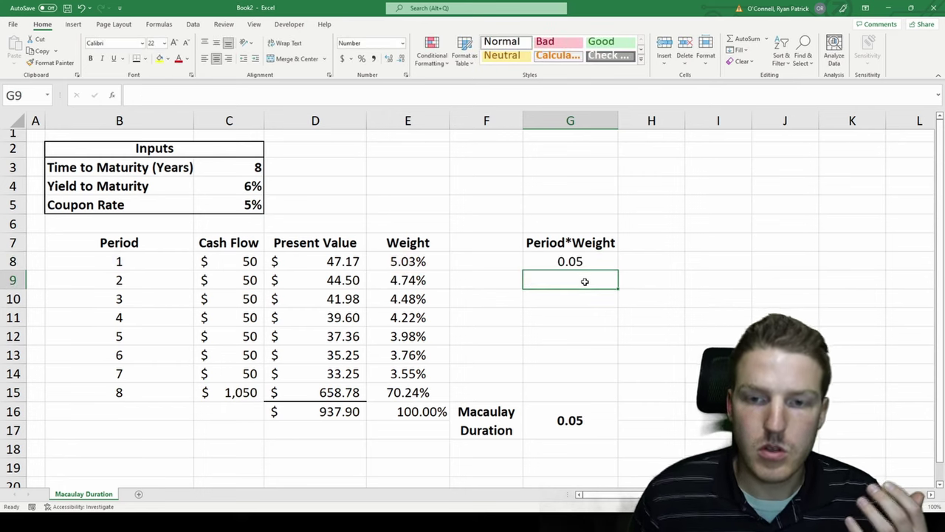
click(601, 258)
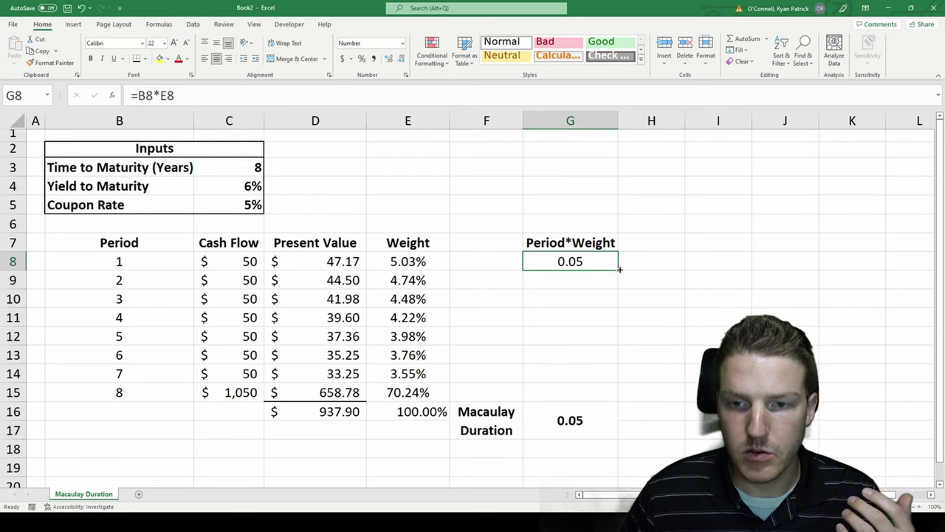
drag(620, 269, 620, 400)
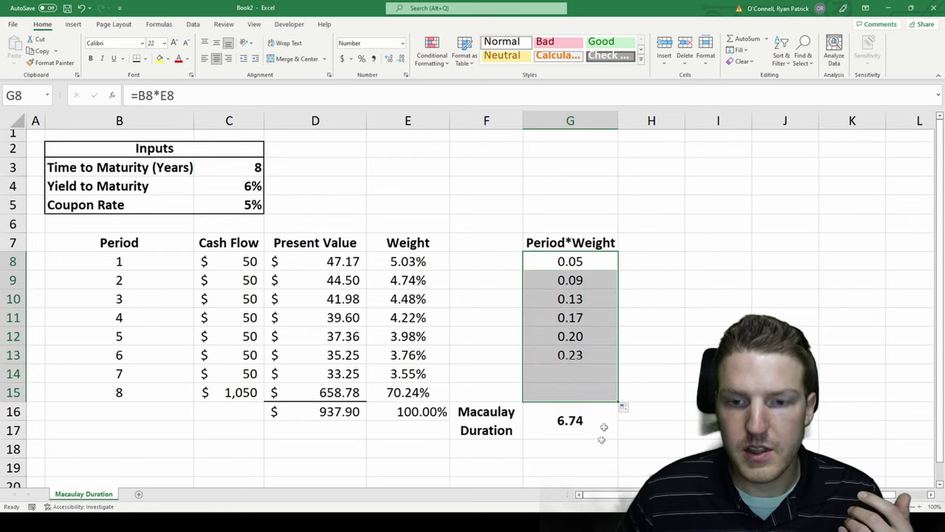
click(669, 412)
key(Left)
click(657, 343)
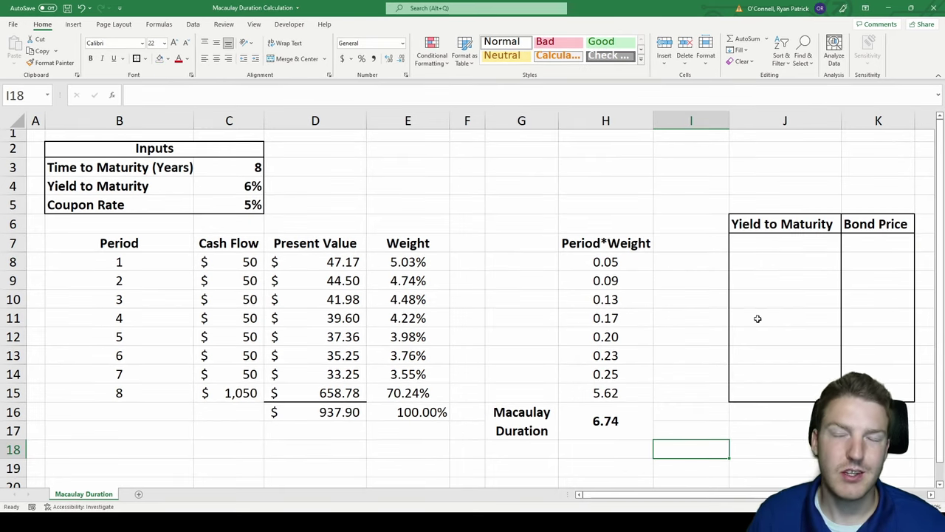
click(755, 229)
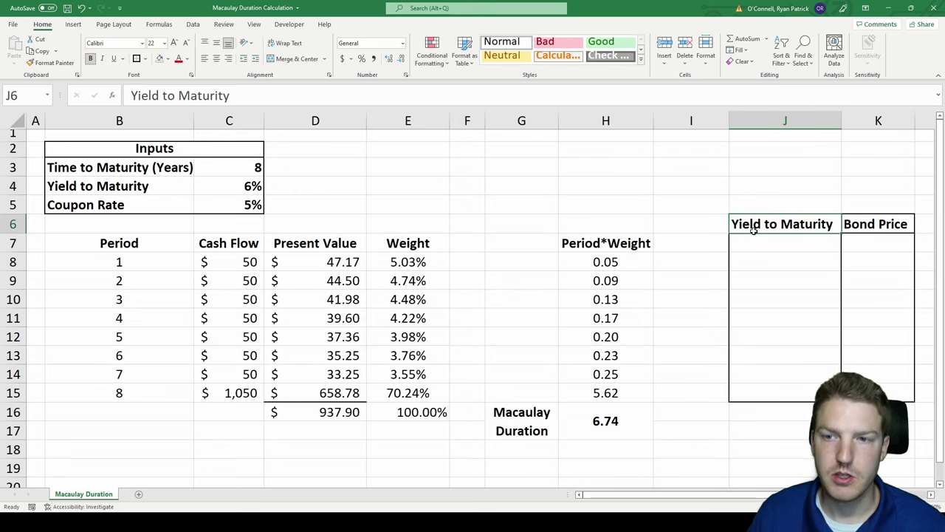
click(877, 223)
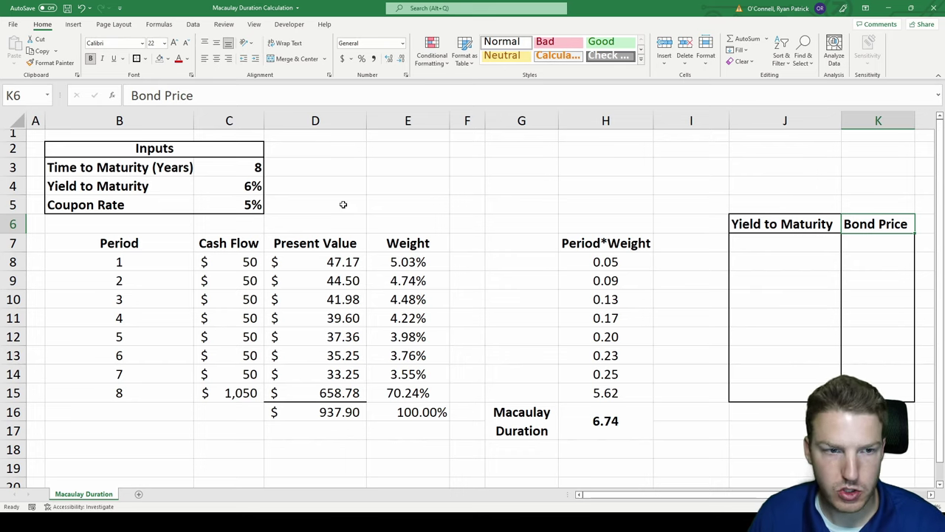
drag(109, 181, 217, 192)
Enter 6% in J11 and 5% in J10, and extend the one-percent series up to 2% in J7 and down to 9% in J14.
click(785, 318)
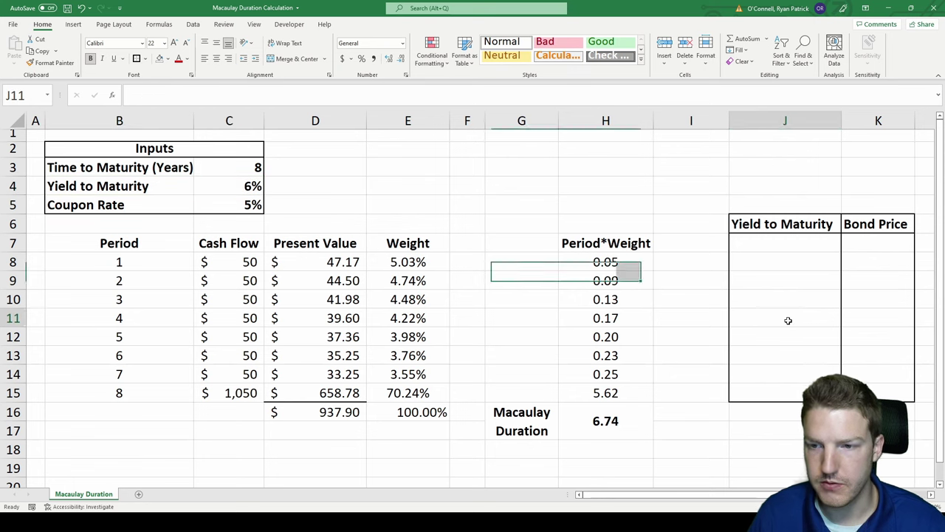
text(6%)
key(Return)
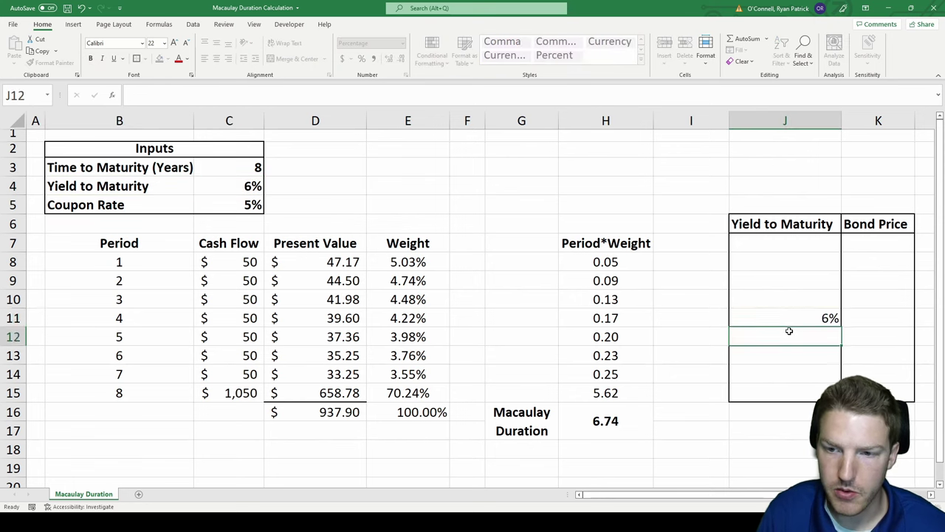
key(Up)
key(Up)
text(5%)
key(Return)
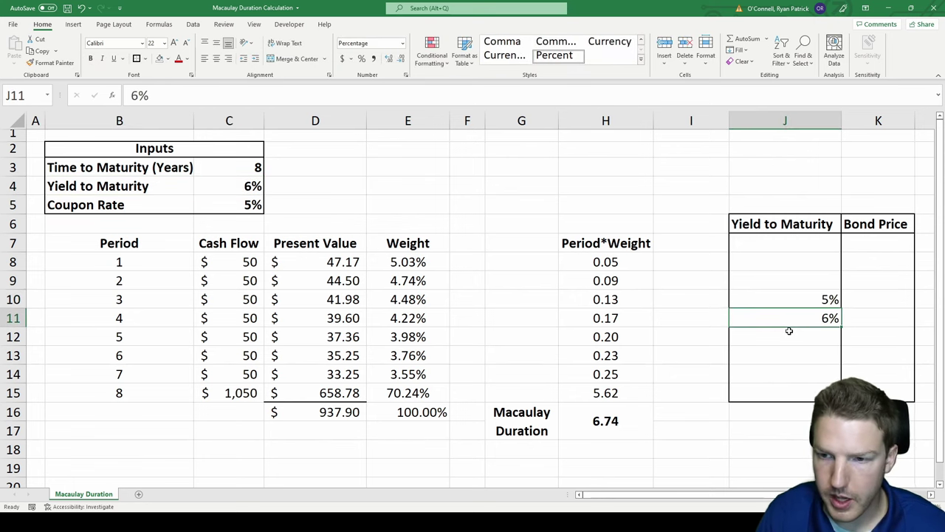
drag(810, 312, 826, 237)
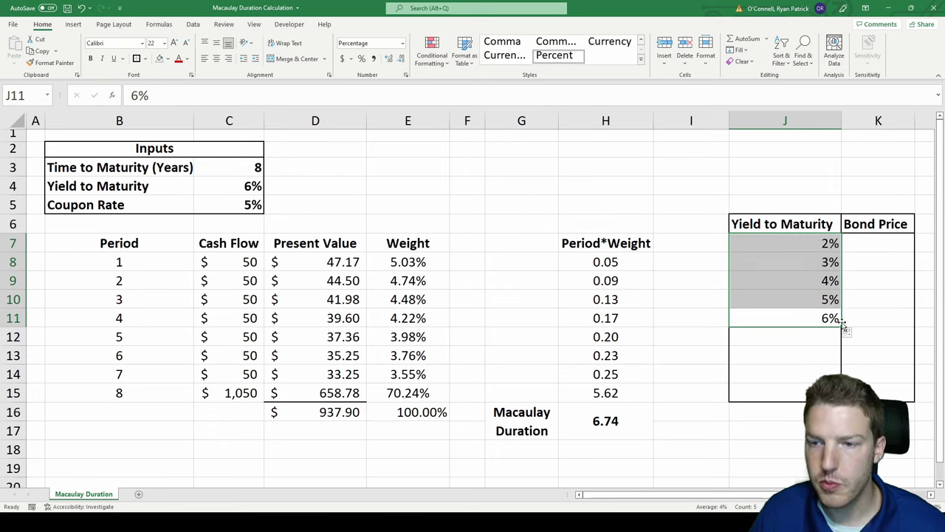
drag(842, 327, 850, 375)
Link the bond price for the 6% yield in K11 to the total present value with =D16.
click(877, 317)
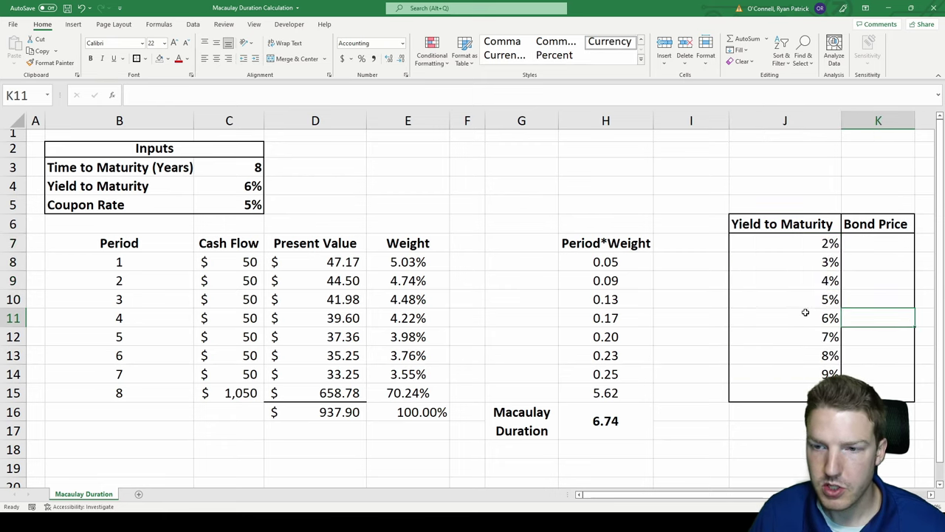
text(=)
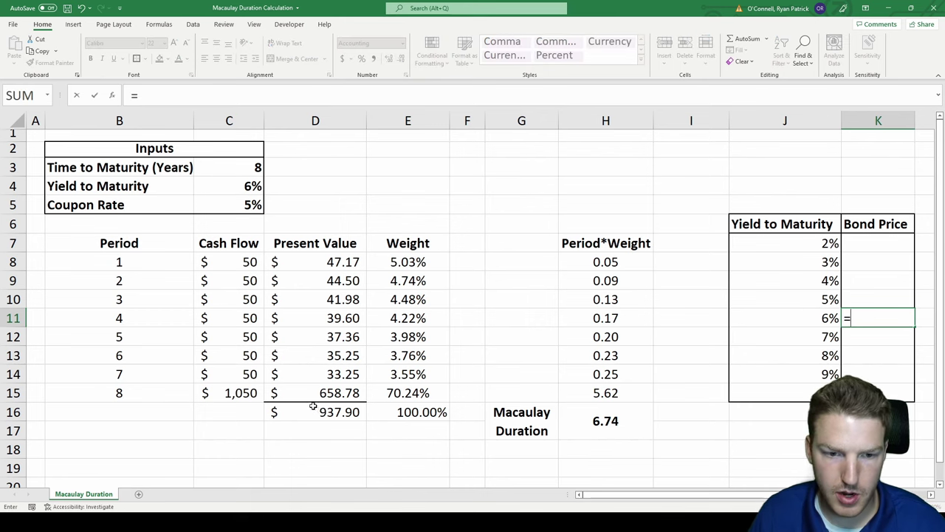
click(318, 412)
key(Return)
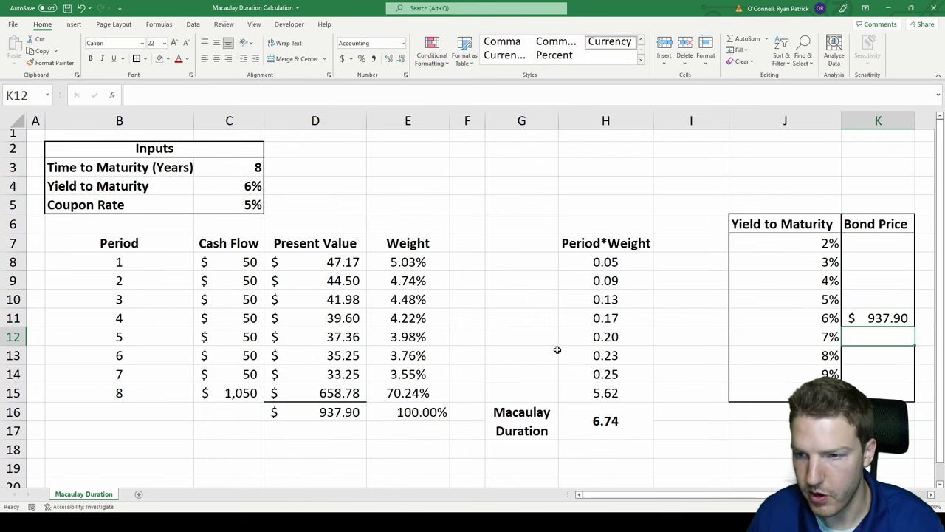
Start the 5% yield's bond price formula in K10 with the yield difference, =(1+(($J$11-J10).
click(869, 303)
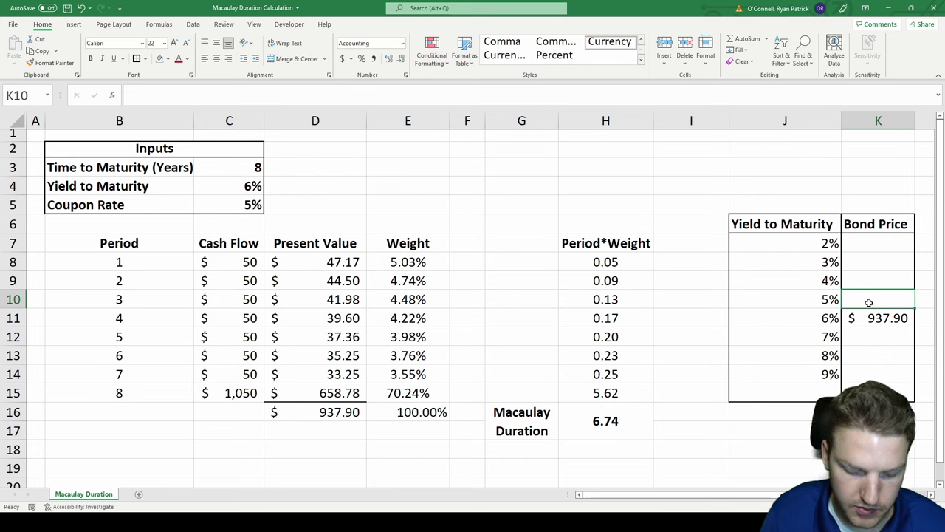
text(=)
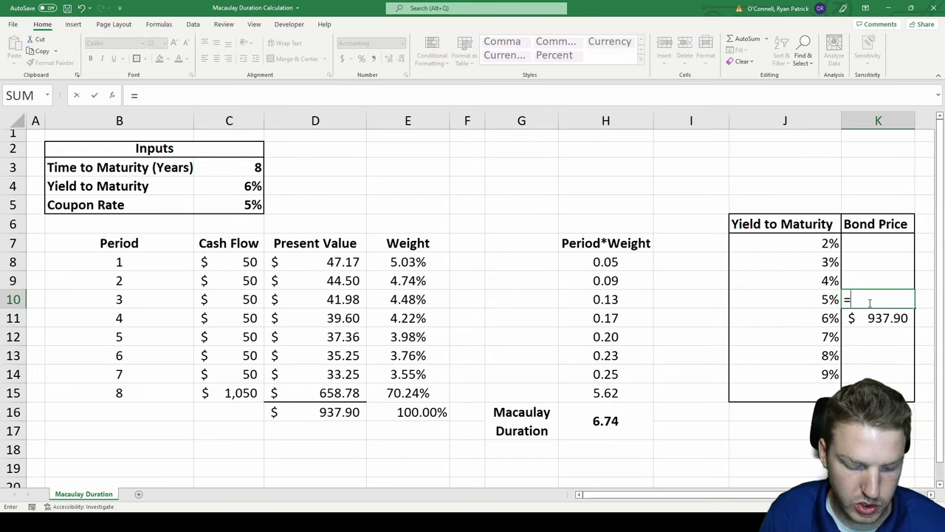
text((1)
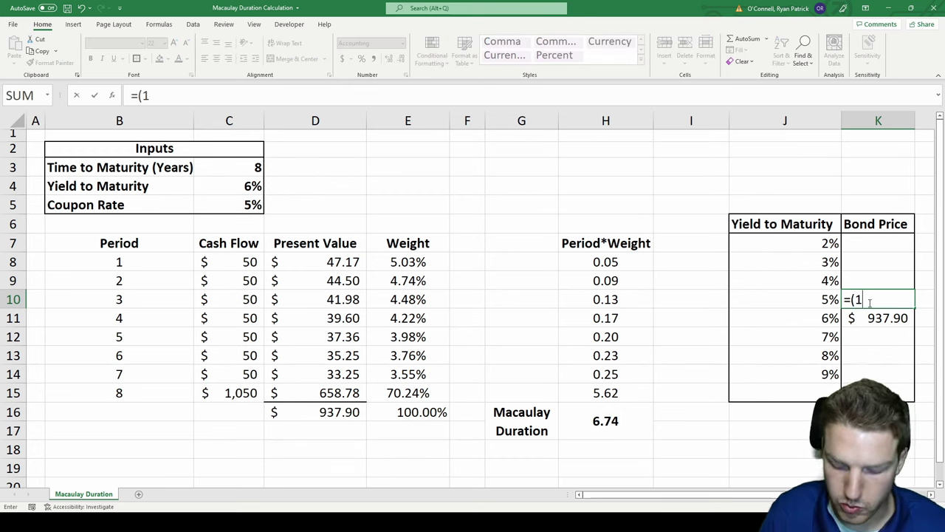
text(+(()
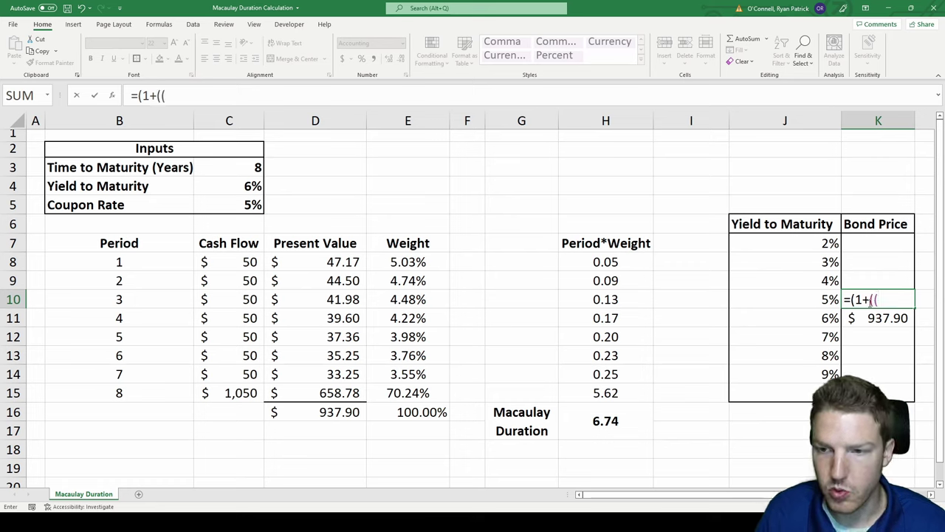
click(815, 317)
key(F4)
text(-)
click(829, 301)
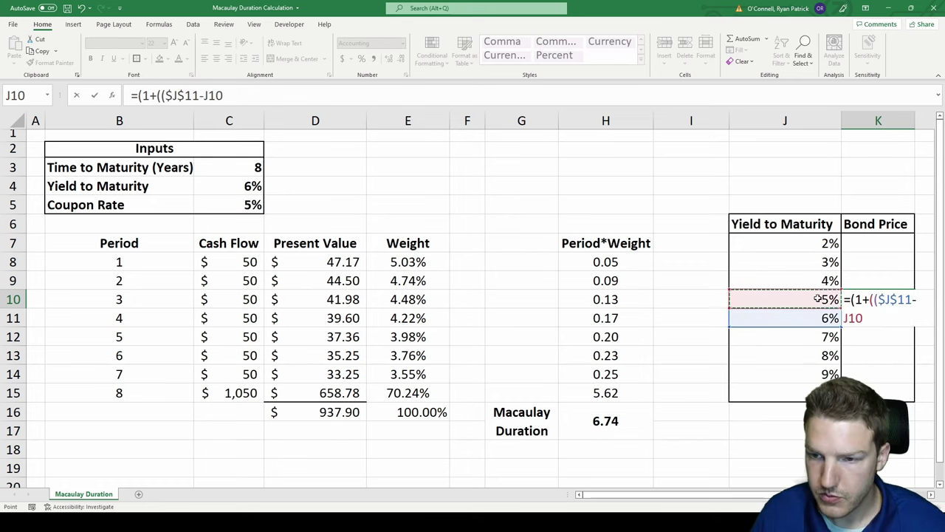
text())
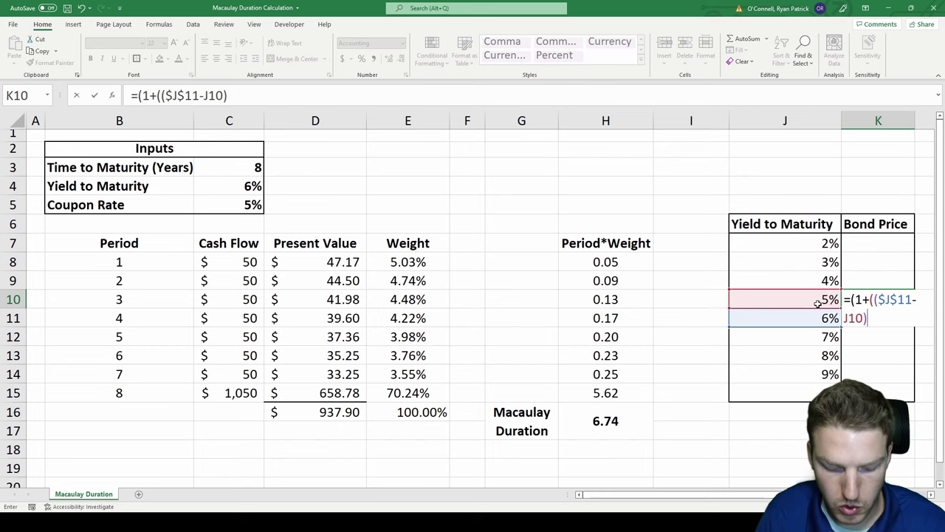
Extend the K10 formula to multiply the yield difference by the Macaulay duration H16 and the result by the base price $K$11.
text(*)
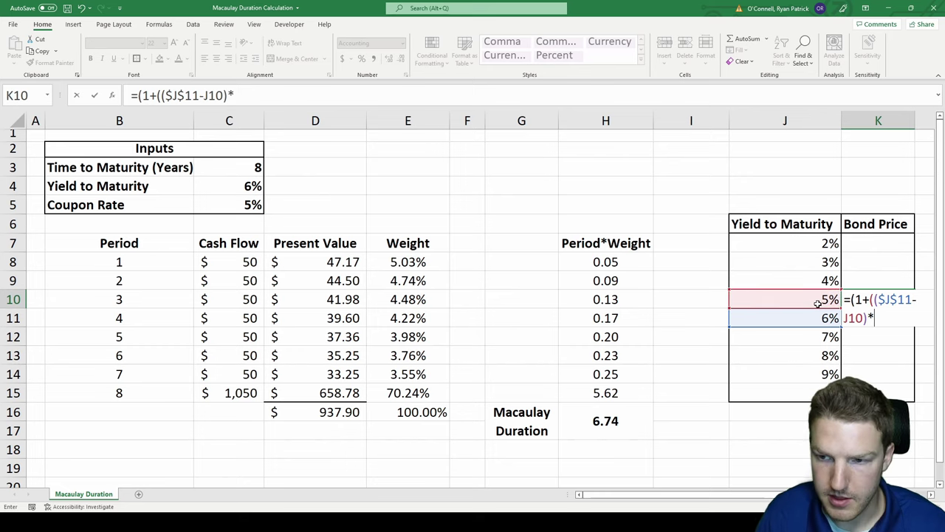
click(612, 421)
text())
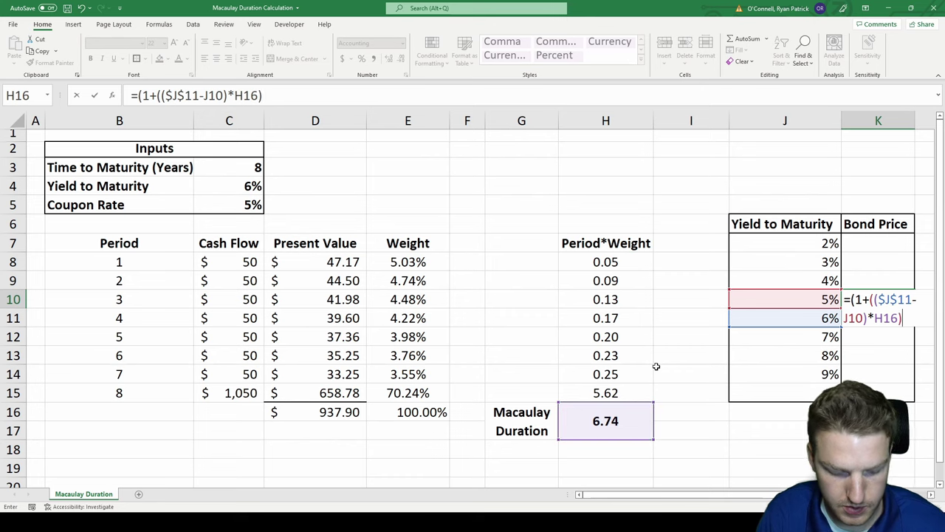
text(*)
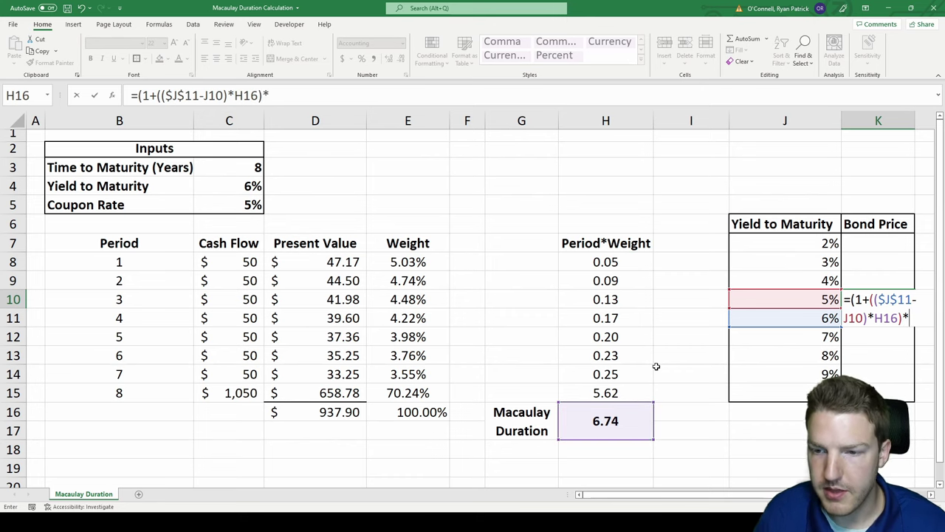
drag(718, 494, 842, 496)
click(368, 318)
key(F4)
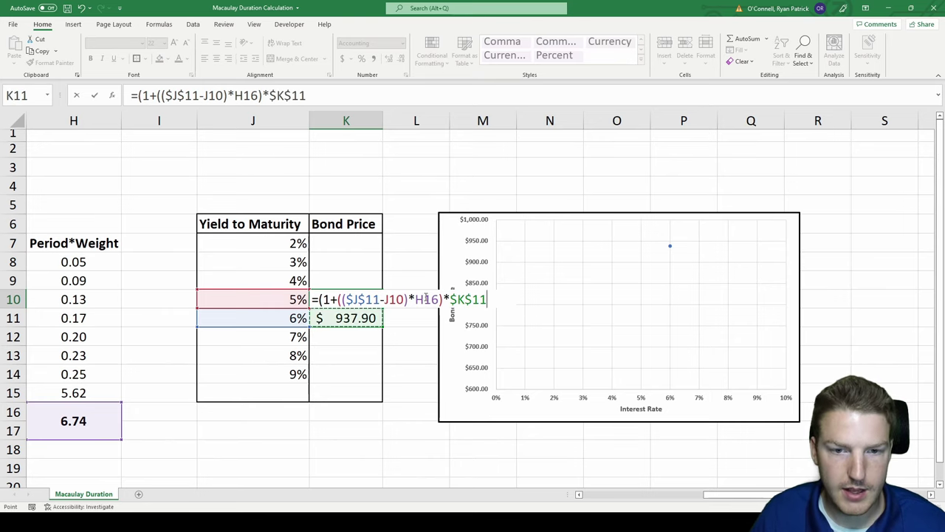
Make the duration reference absolute and balance the parentheses so K10 holds =(1+(($J$11-J10)*$H$16))*$K$11.
double_click(427, 300)
key(F4)
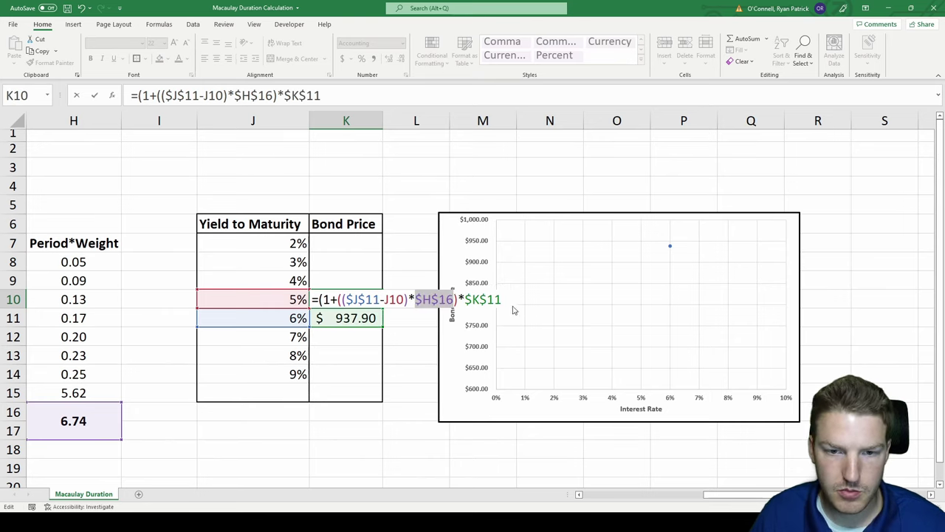
click(321, 95)
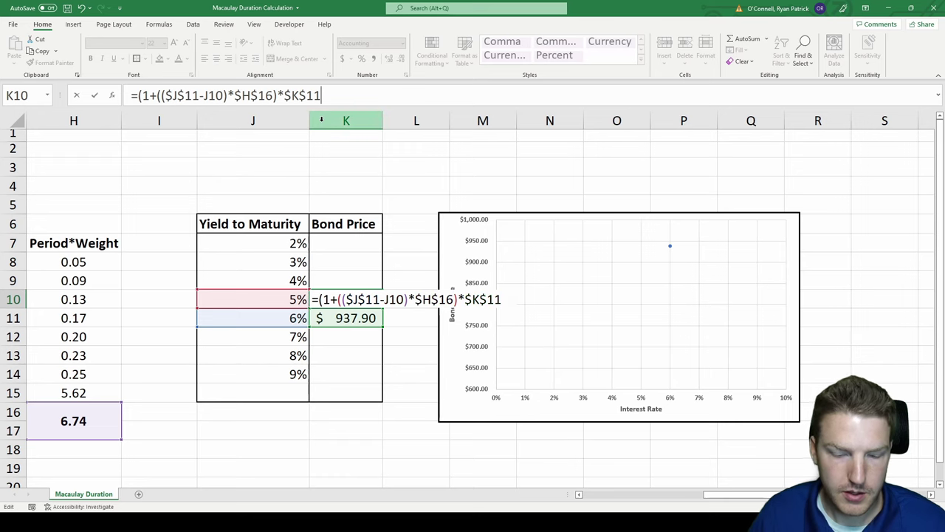
text())
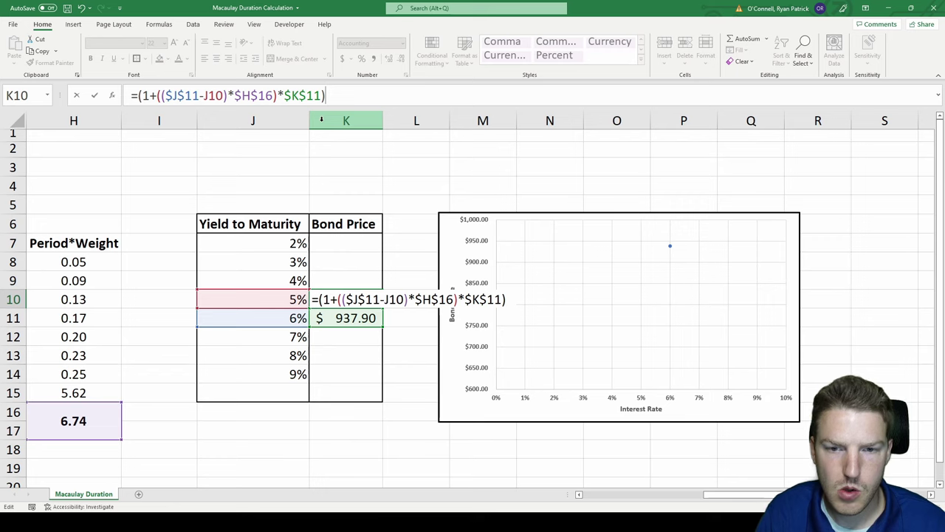
key(BackSpace)
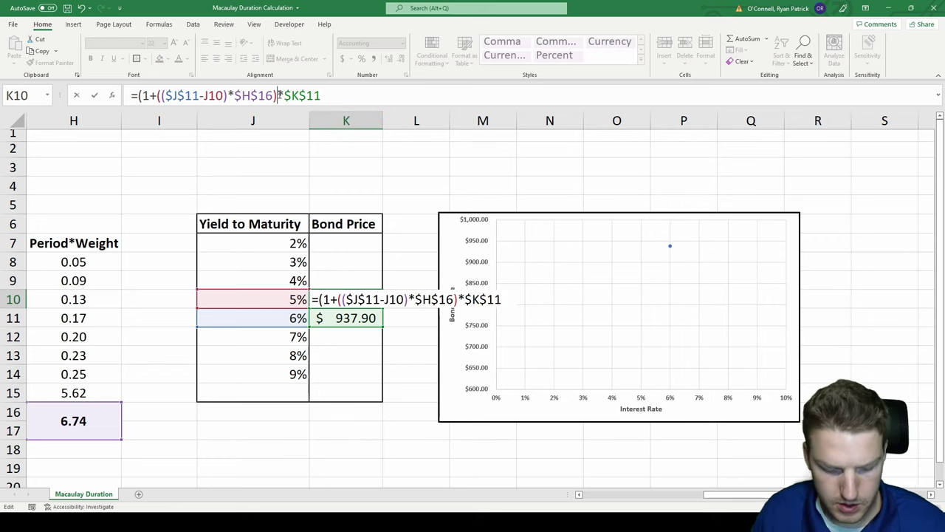
click(279, 95)
text())
key(Return)
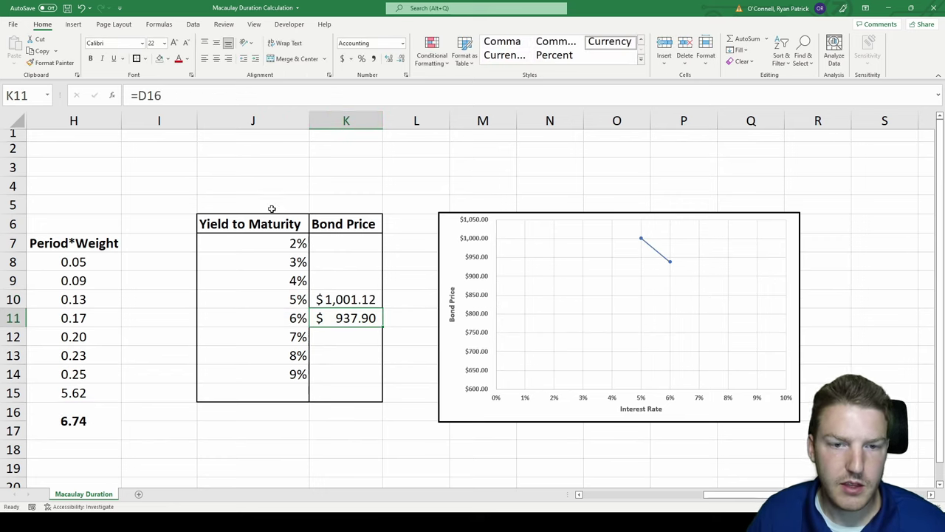
Fill the K10 bond price formula upward to K7 for the 4%, 3% and 2% yields.
click(336, 299)
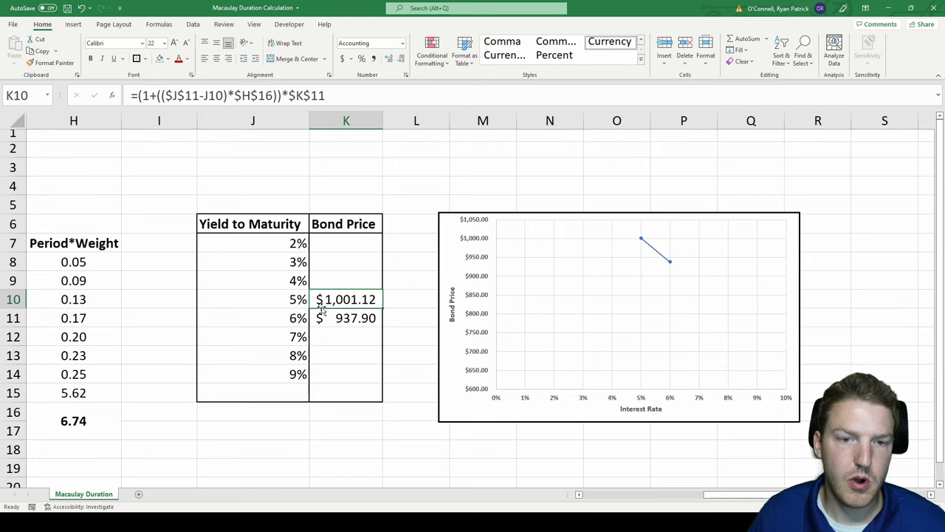
ctrl+click(375, 318)
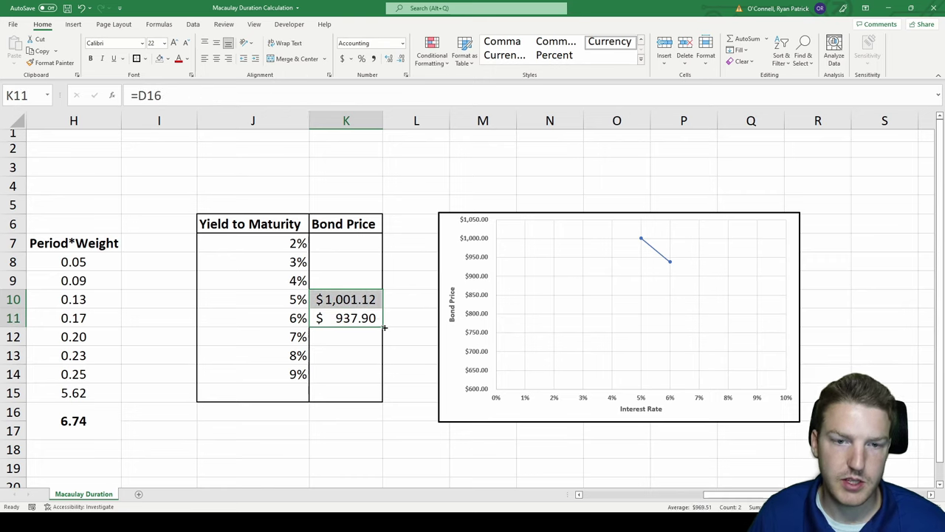
click(380, 309)
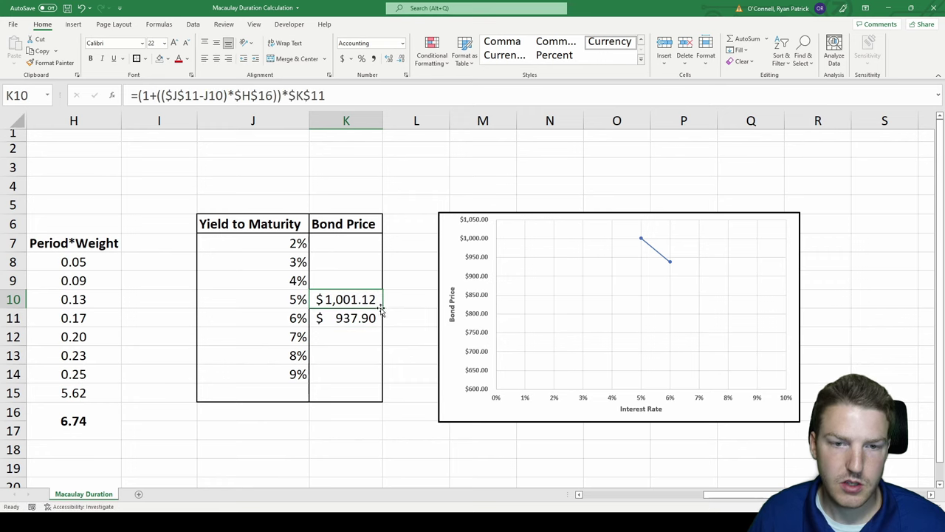
drag(380, 309, 376, 246)
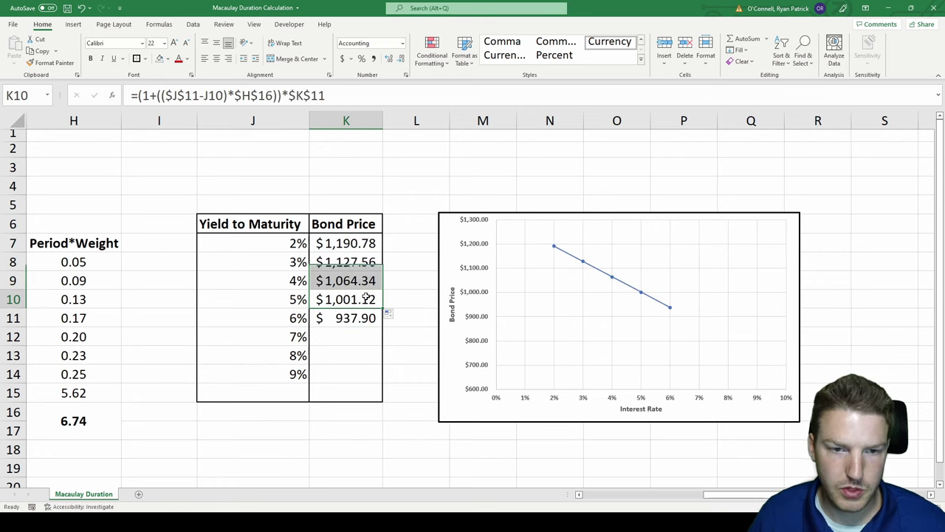
Copy the K10 bond price formula into K12:K14 for the 7%, 8% and 9% yields.
click(366, 297)
key(ctrl+c)
drag(346, 337, 344, 366)
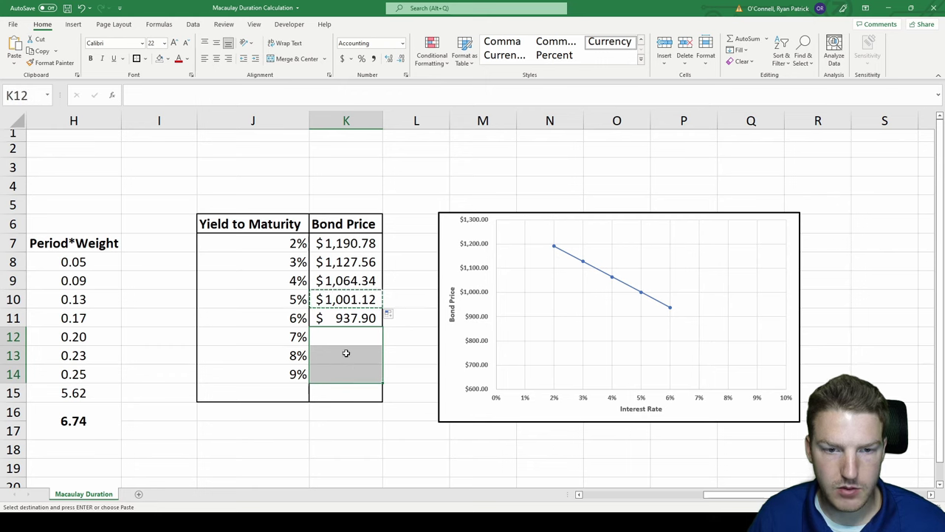
key(ctrl+v)
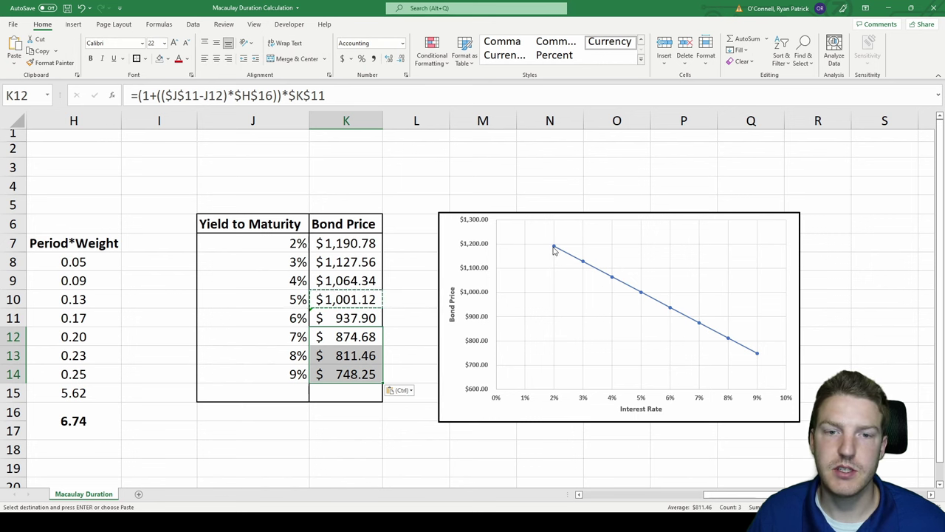
click(374, 166)
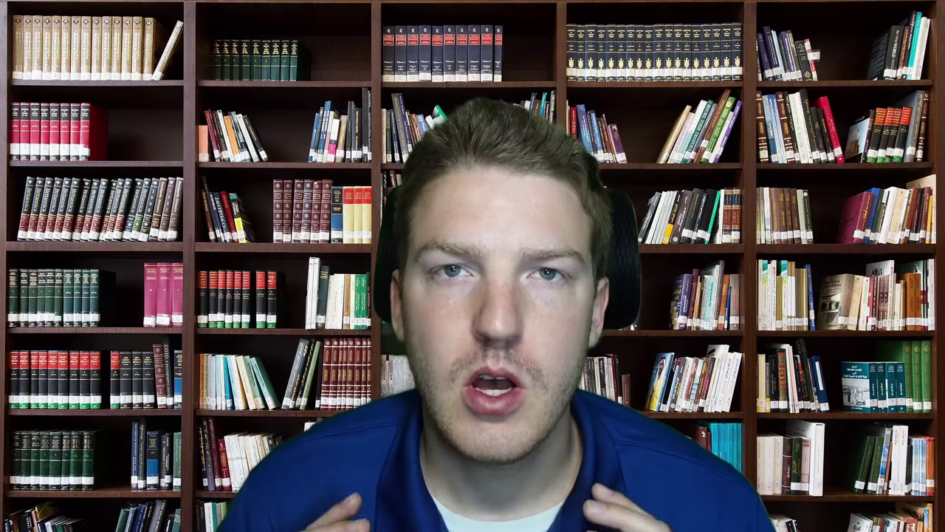